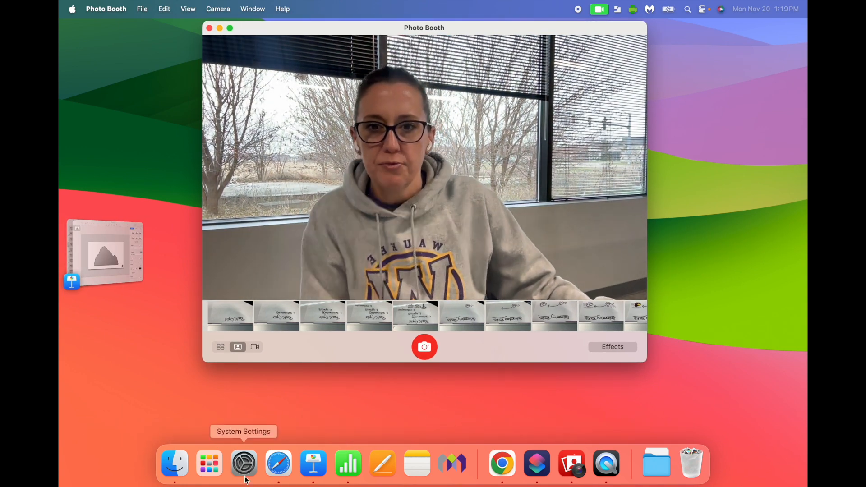
# Step: Take a photo of the handwritten Rock Cycle page in Photo Booth and open the new shot
pyautogui.click(209, 464)
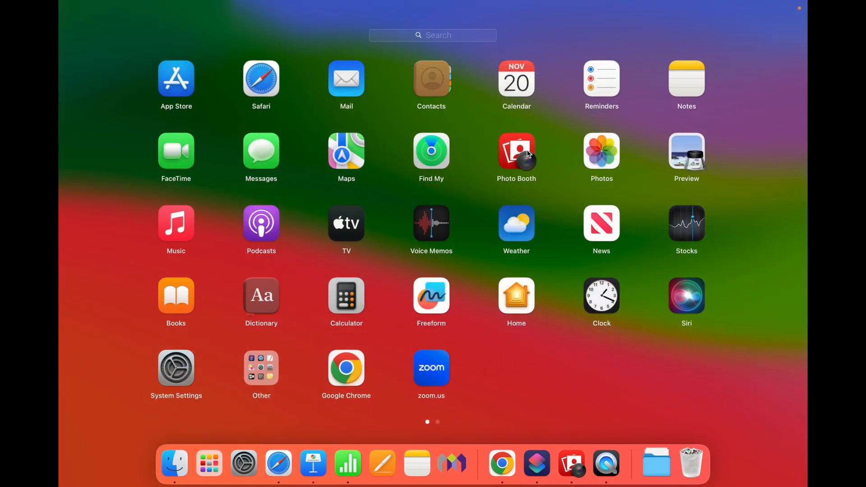
pyautogui.click(519, 372)
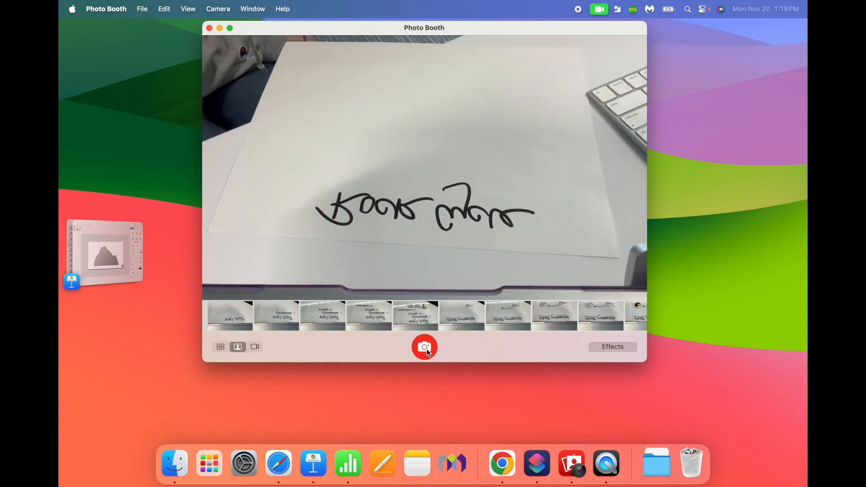
pyautogui.click(425, 348)
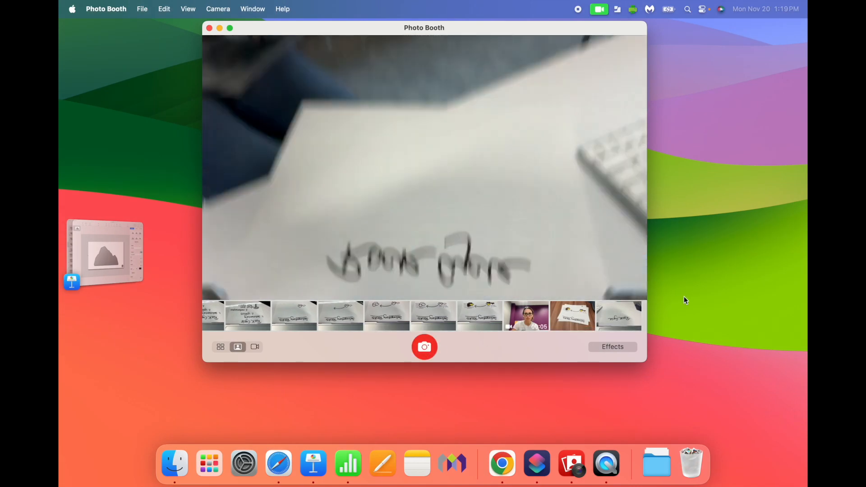
pyautogui.click(621, 321)
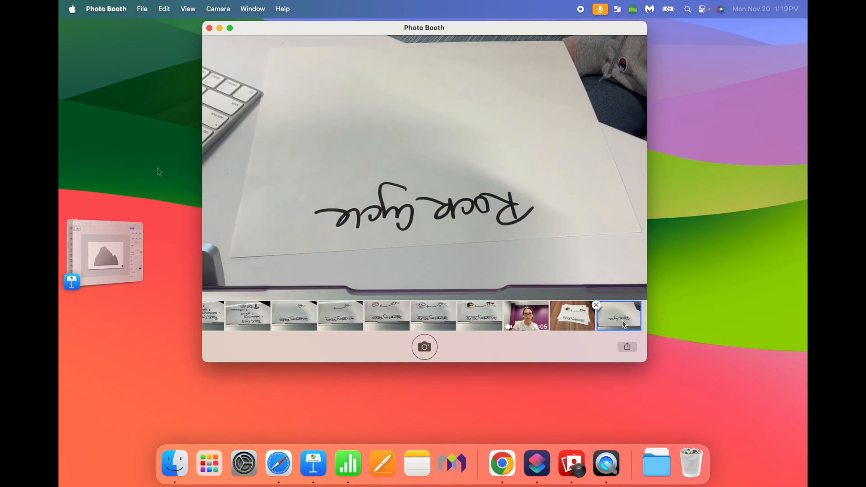
# Step: Place the new Rock Cycle photo from Photo Booth into the image placeholder on slide 1 of the untitled Keynote presentation
pyautogui.click(132, 267)
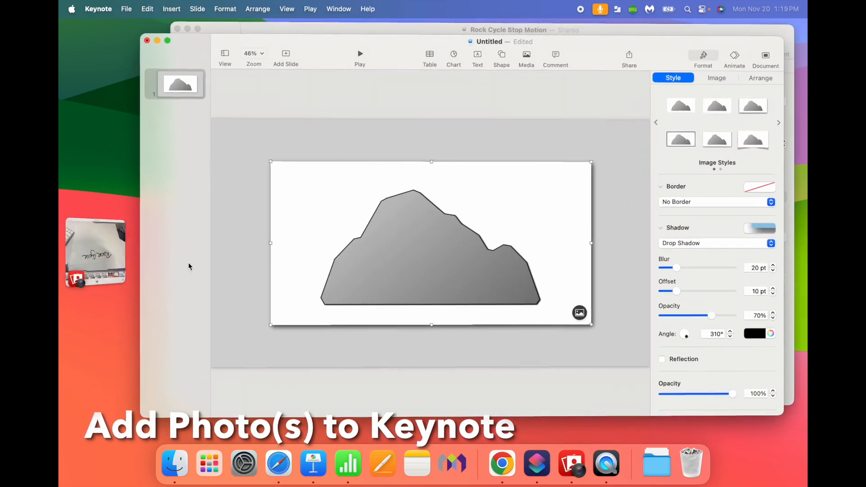
pyautogui.click(93, 251)
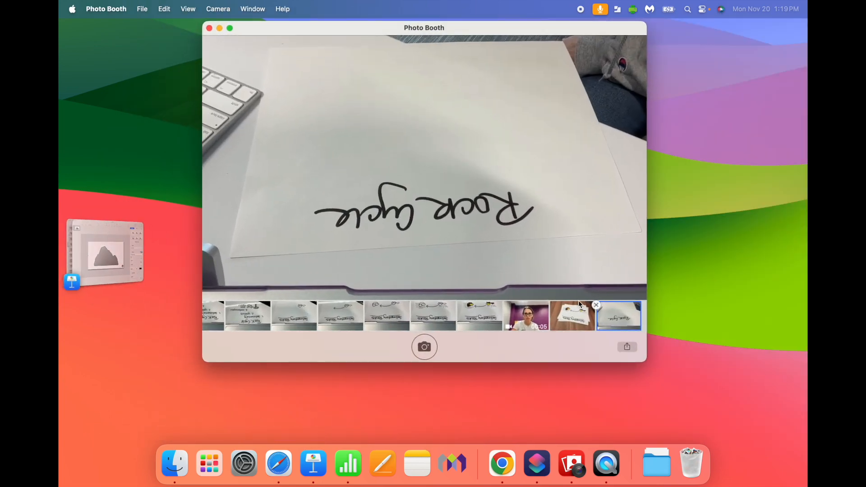
pyautogui.moveTo(621, 326); pyautogui.dragTo(466, 257)
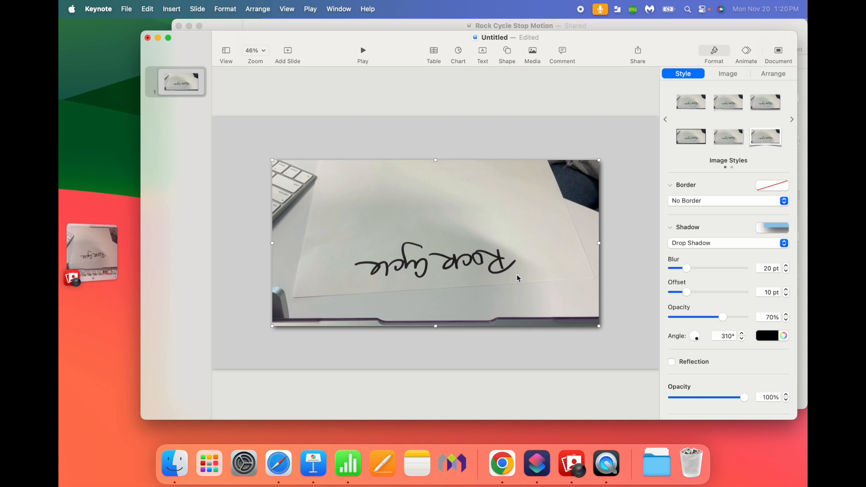
# Step: Flip the Rock Cycle photo on slide 1 both horizontally and vertically
pyautogui.click(772, 76)
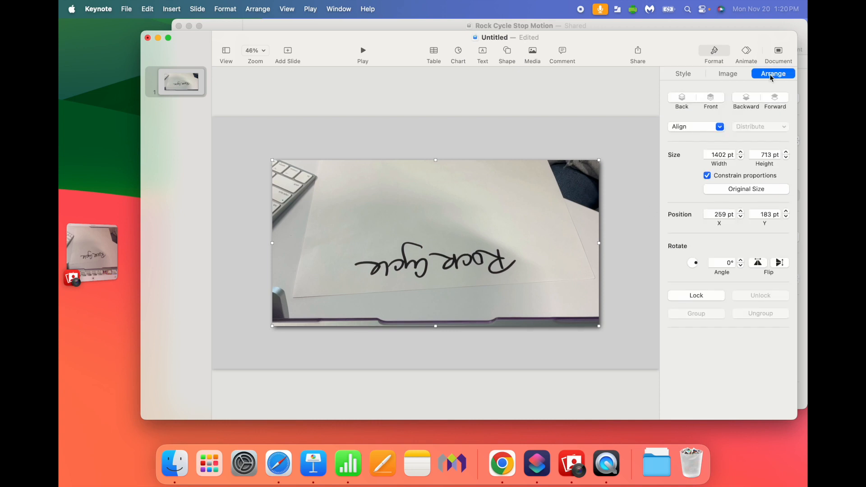
pyautogui.click(757, 263)
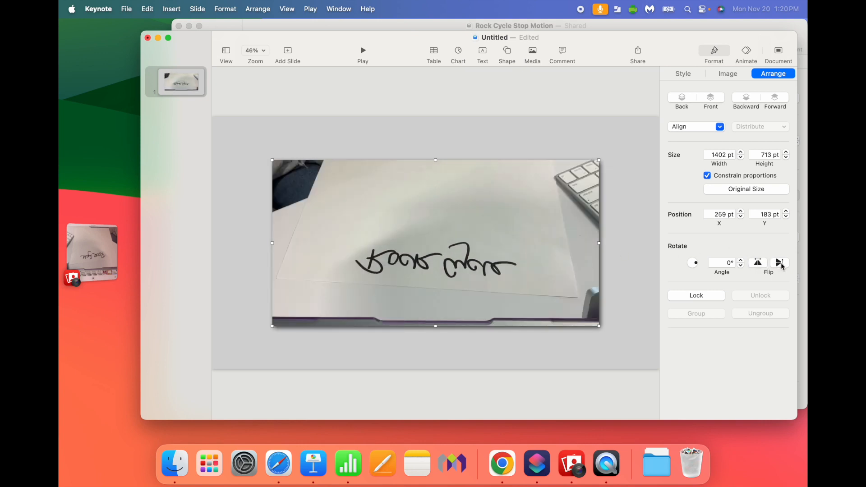
pyautogui.click(781, 264)
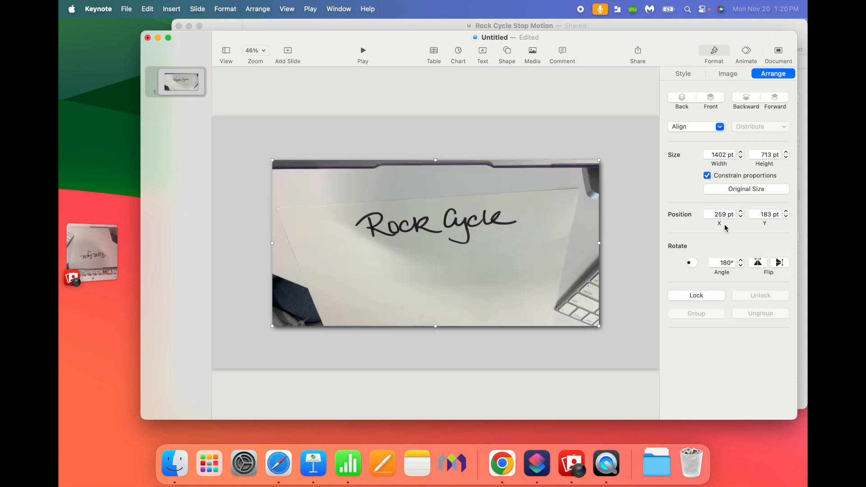
# Step: Crop the slide 1 photo by enlarging it within its mask and moving it up so only the paper shows
pyautogui.doubleClick(444, 254)
pyautogui.moveTo(414, 346); pyautogui.dragTo(435, 346)
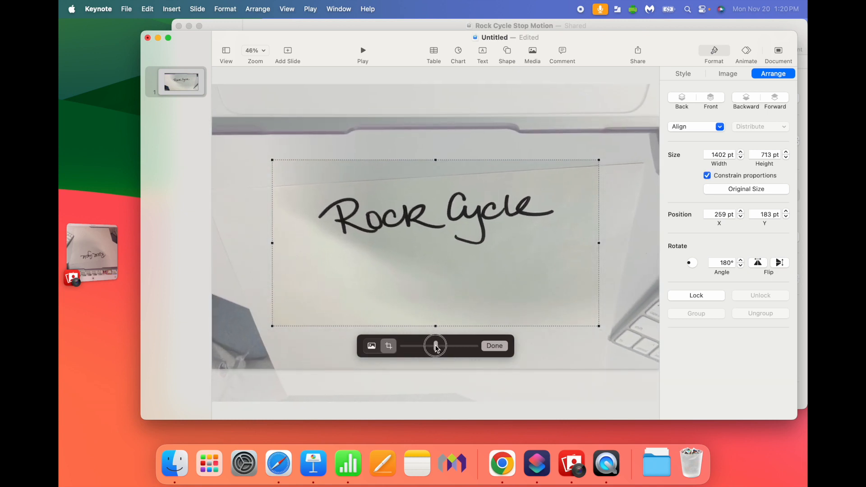
pyautogui.moveTo(463, 283); pyautogui.dragTo(464, 258)
pyautogui.click(495, 347)
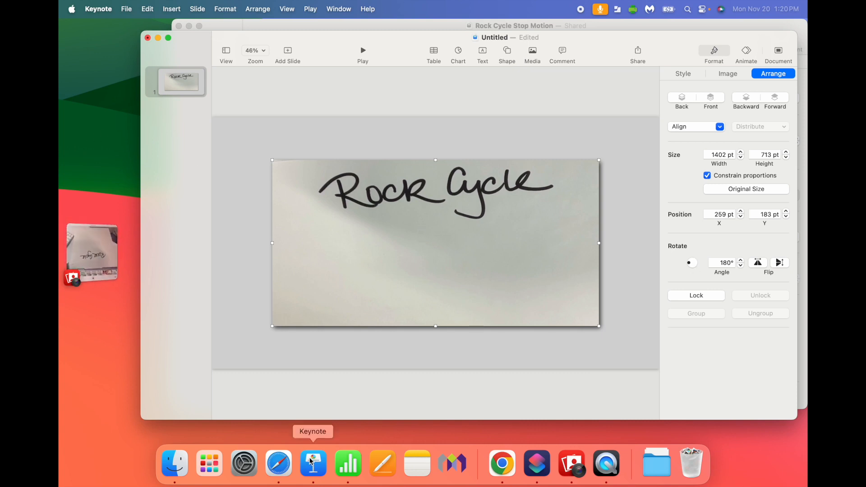
# Step: Copy slide 12 with the rock placeholder from Rock Cycle Stop Motion into the untitled presentation and set its background to light gray
pyautogui.click(235, 26)
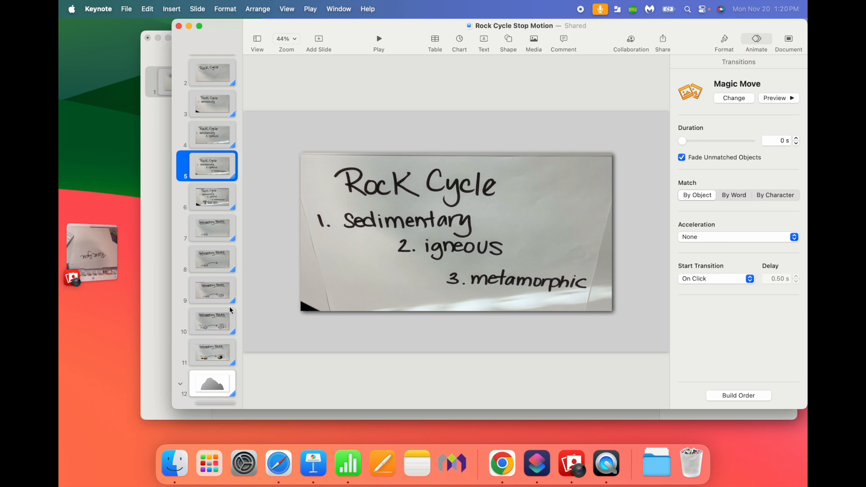
pyautogui.click(206, 384)
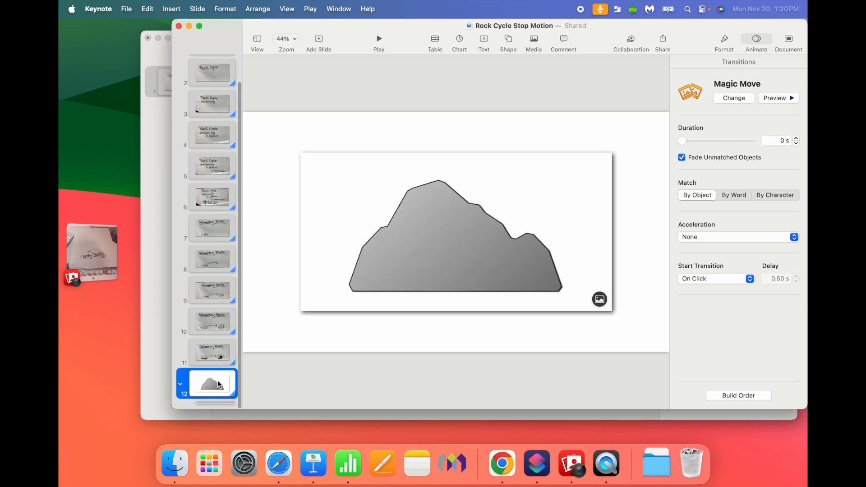
pyautogui.moveTo(221, 383); pyautogui.dragTo(162, 265)
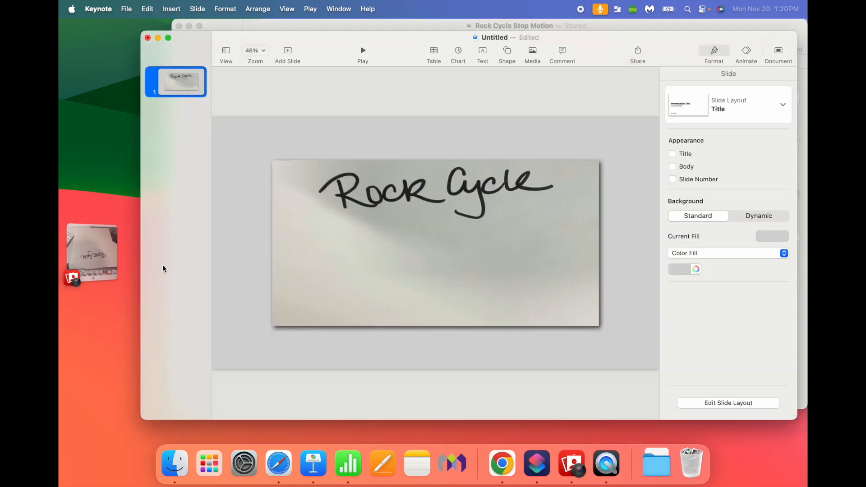
pyautogui.click(685, 269)
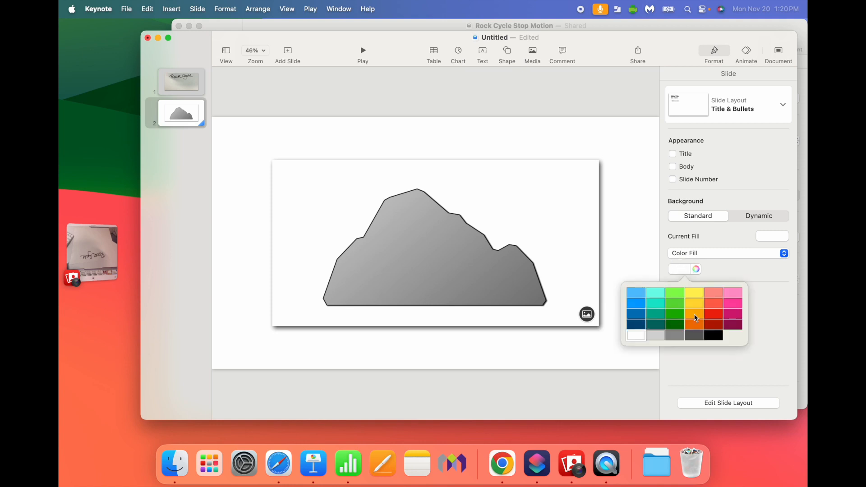
pyautogui.click(658, 338)
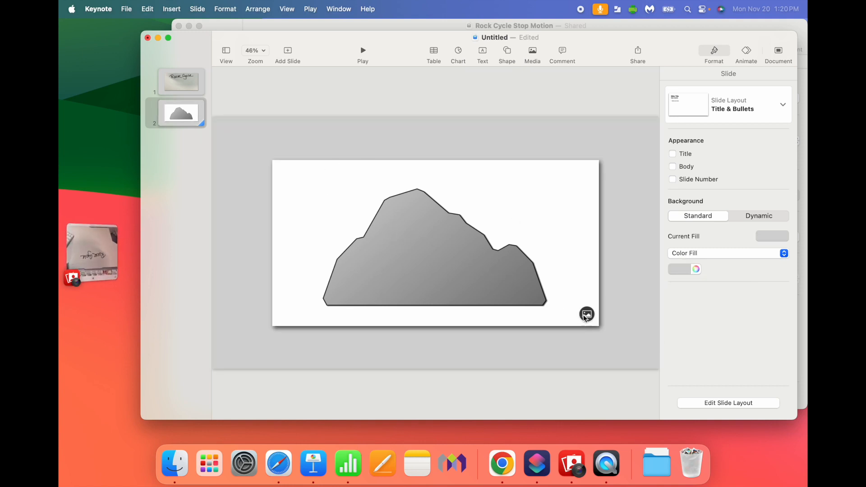
# Step: Switch to Photo Booth and browse the saved Rock Cycle and Sedimentary Rocks photos
pyautogui.click(96, 251)
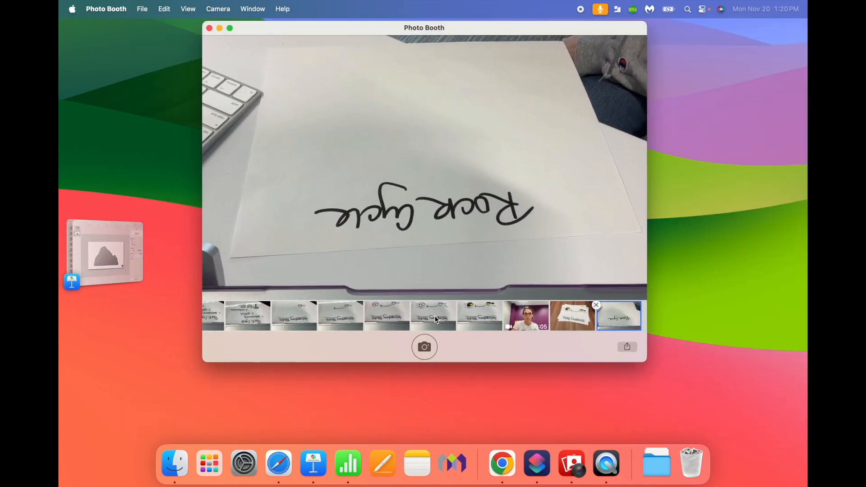
pyautogui.hscroll(-2, 258, 321)
pyautogui.click(271, 314)
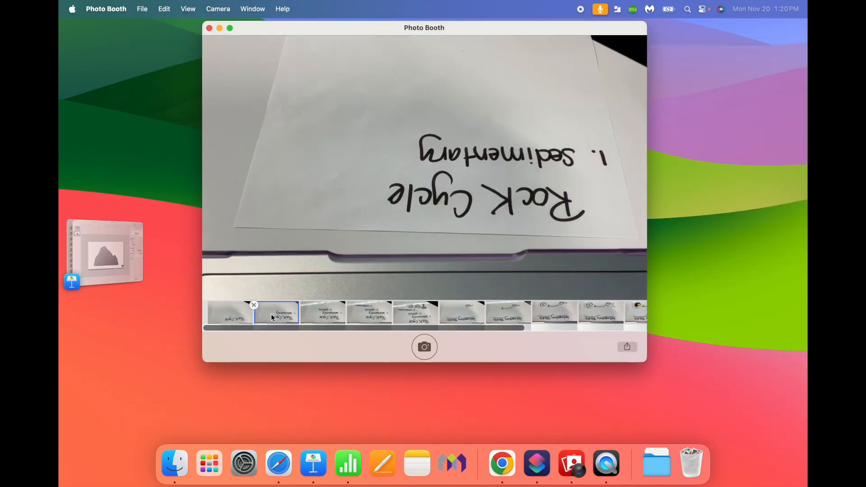
pyautogui.click(318, 315)
pyautogui.click(368, 313)
pyautogui.click(415, 313)
pyautogui.click(466, 313)
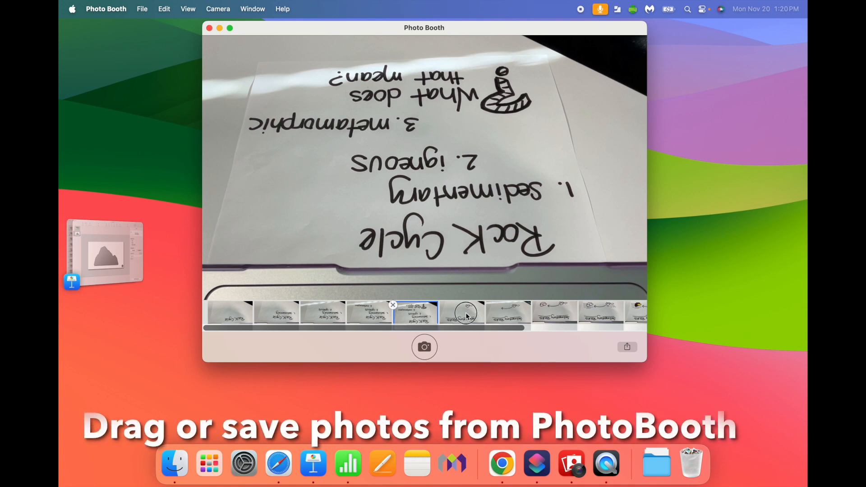
pyautogui.click(516, 314)
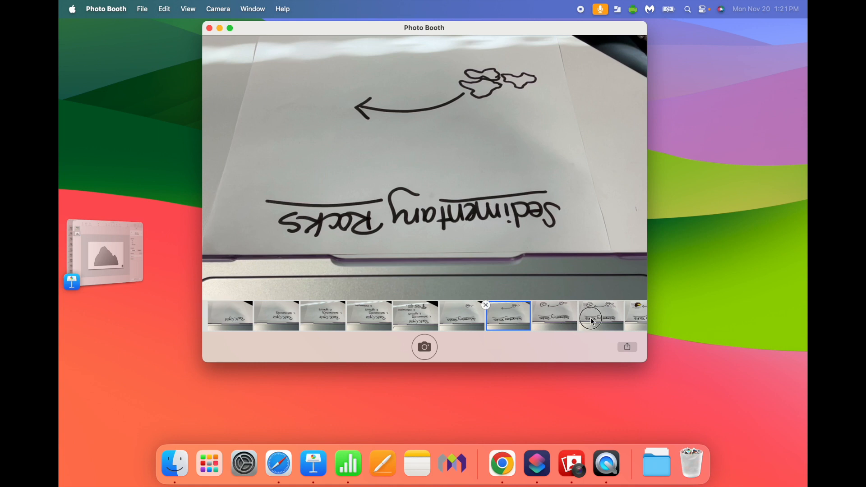
pyautogui.hscroll(5, 537, 315)
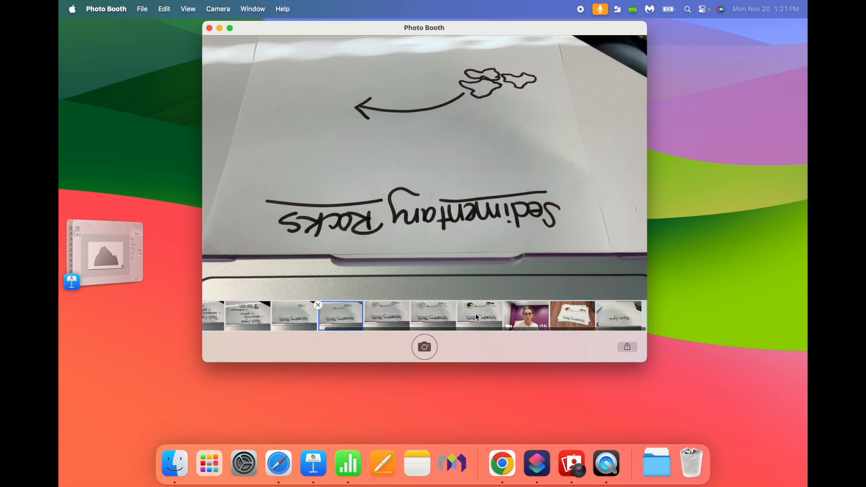
# Step: Save the Rock Cycle photos ending with "1. Sedimentary" and "2. igneous" from Photo Booth to the desktop
pyautogui.hscroll(-5, 426, 316)
pyautogui.moveTo(280, 318); pyautogui.dragTo(747, 197)
pyautogui.click(323, 316)
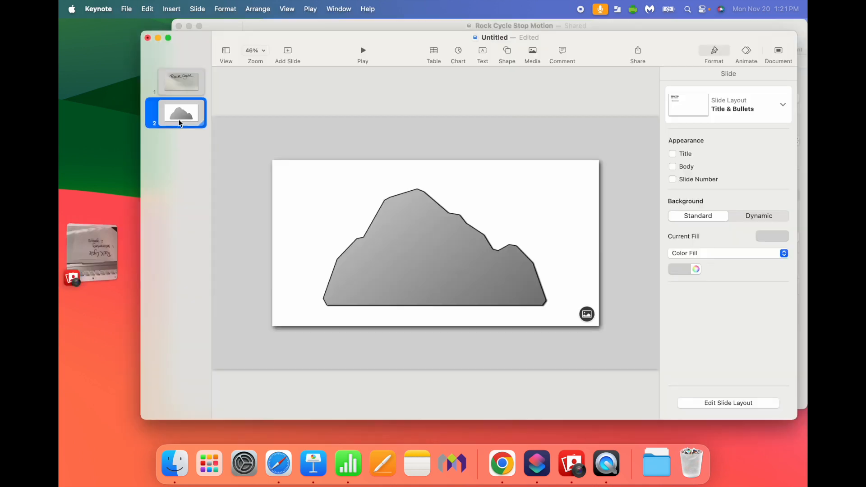
# Step: Switch to Keynote and duplicate slide 2 with the rock placeholder four times
pyautogui.press('super+d')
pyautogui.press('super+d')
pyautogui.press('super+d')
pyautogui.press('super+d')
# Step: Insert the desktop photo "Photo on 10-24-23 at 9.58 AM" into slide 2's placeholder and its "#2" counterpart into slide 3's
pyautogui.click(194, 126)
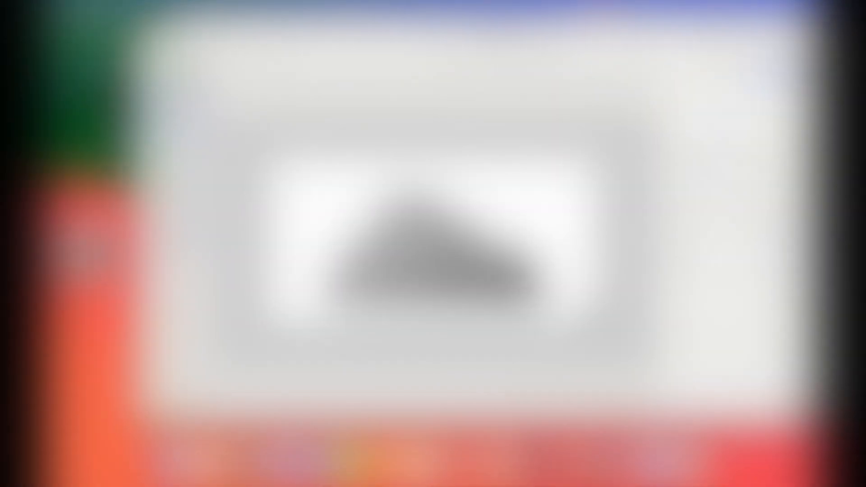
pyautogui.click(586, 314)
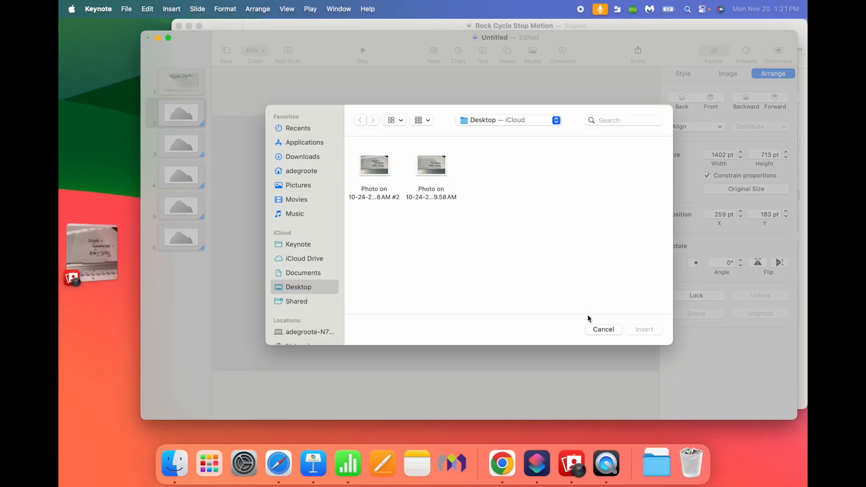
pyautogui.doubleClick(437, 170)
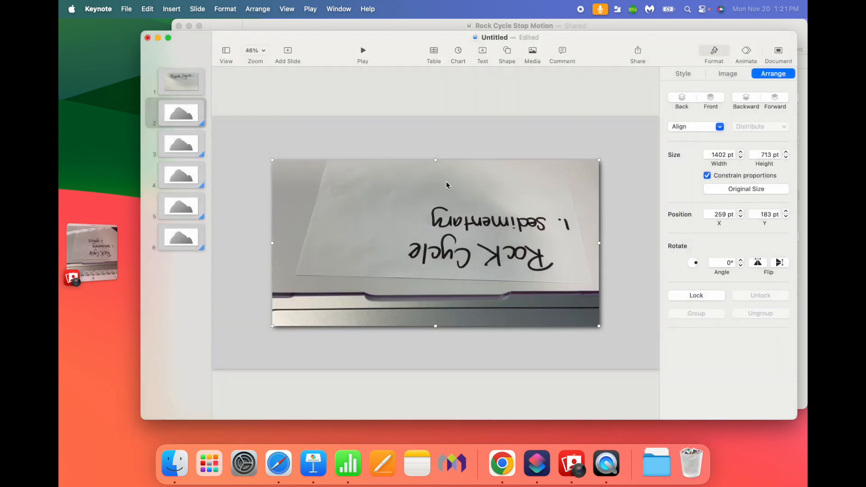
pyautogui.click(197, 149)
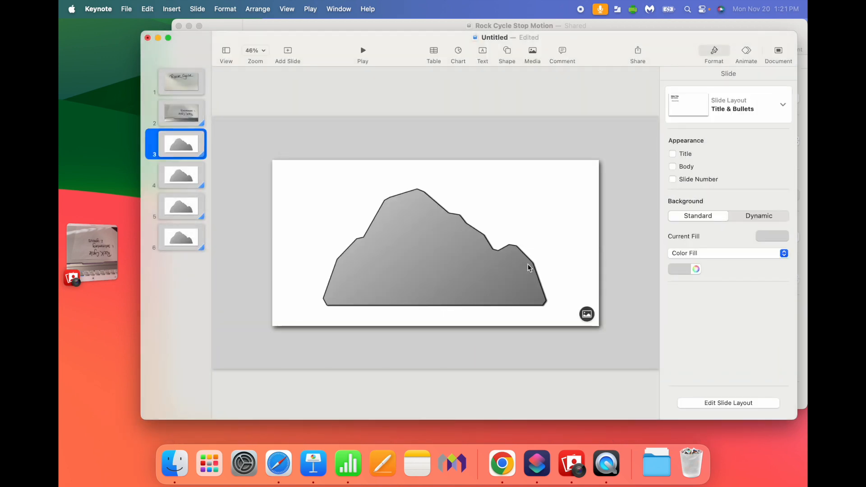
pyautogui.click(587, 315)
pyautogui.doubleClick(374, 170)
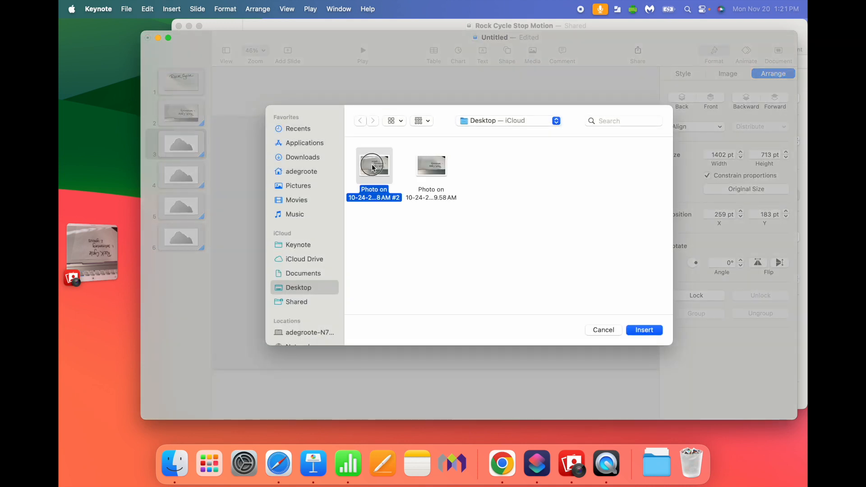
# Step: Flip the photo on slide 2 vertically and horizontally, and check its crop mask
pyautogui.click(190, 118)
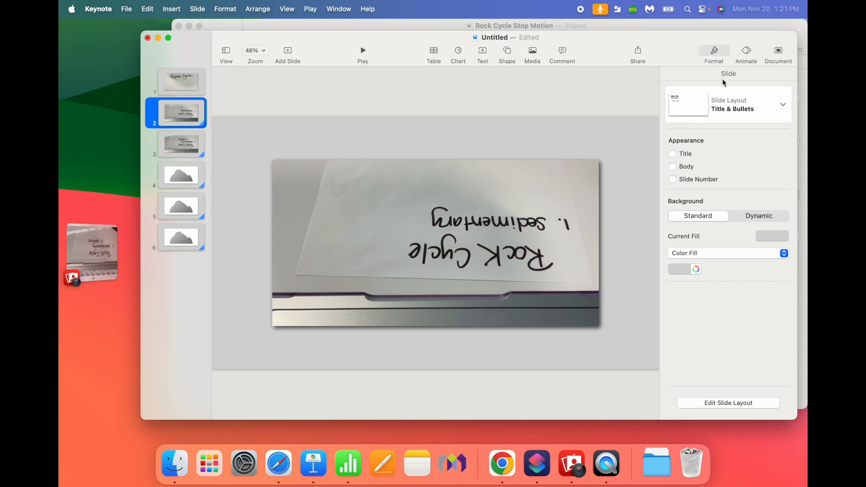
pyautogui.click(544, 219)
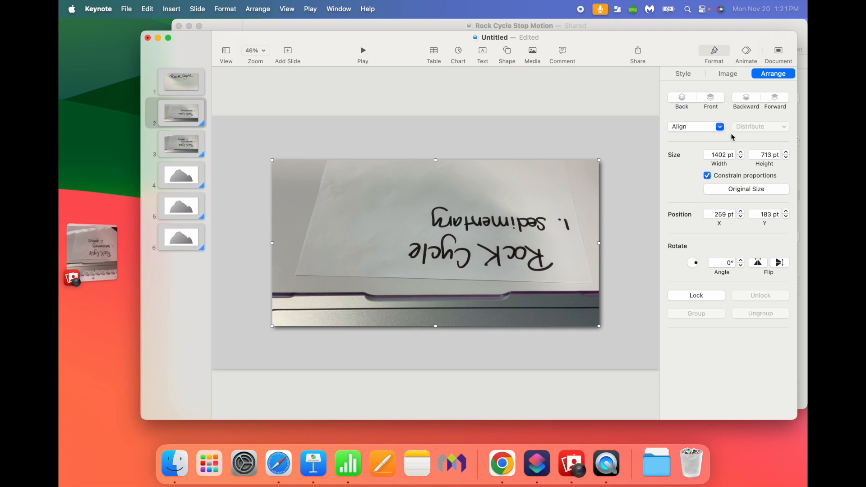
pyautogui.click(779, 263)
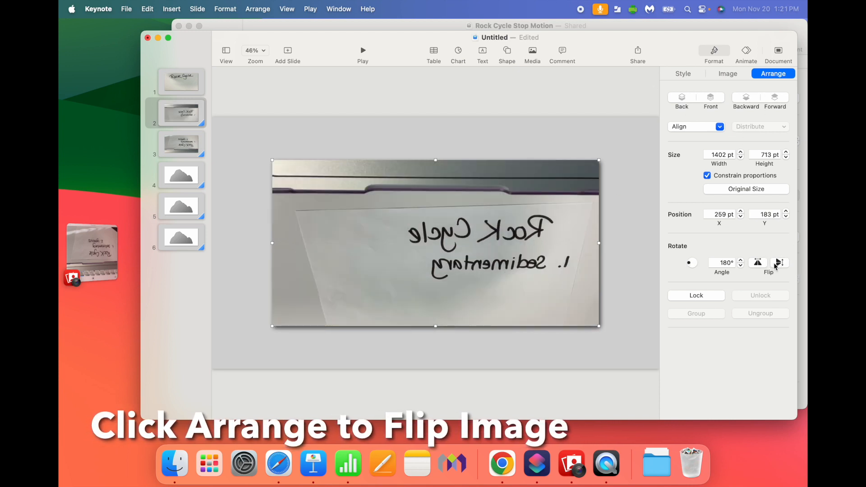
pyautogui.click(758, 264)
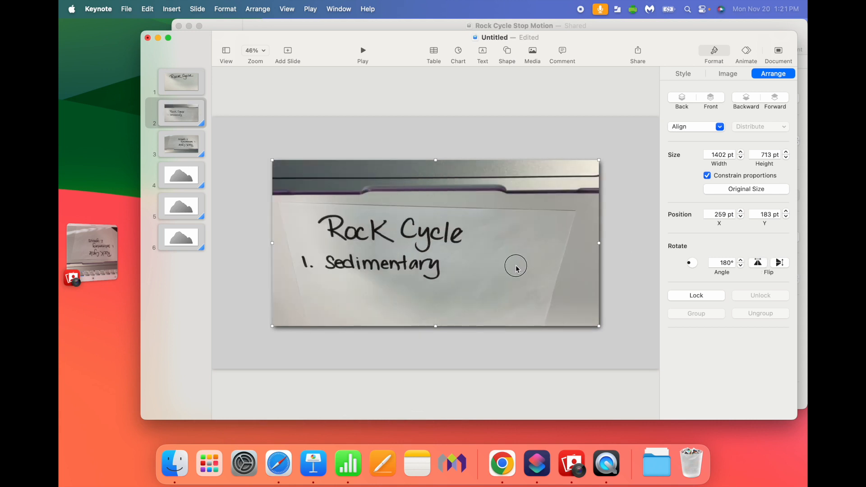
pyautogui.doubleClick(465, 250)
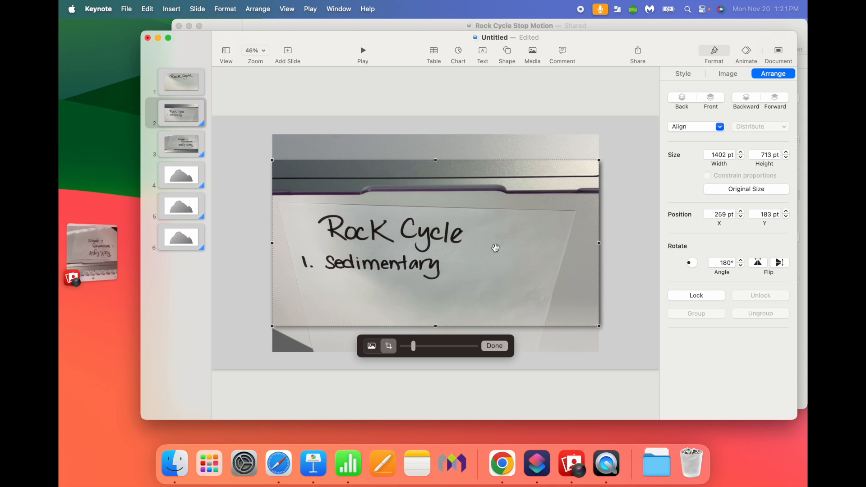
pyautogui.click(495, 345)
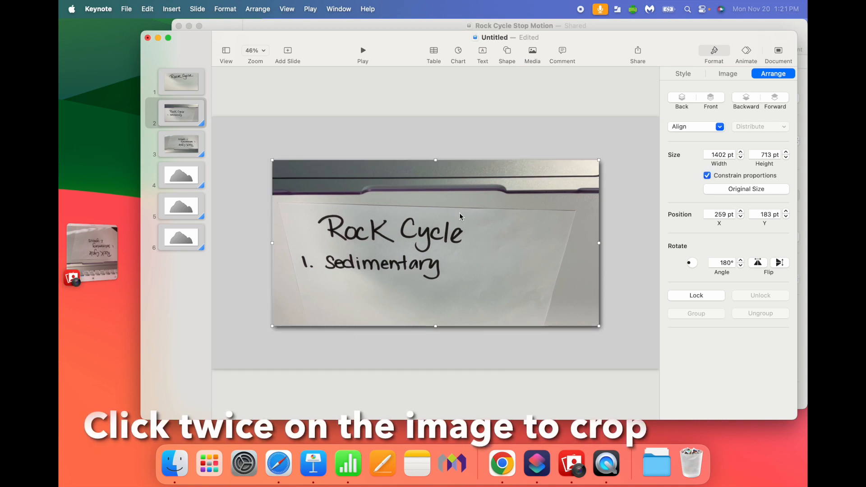
# Step: Crop the photo on slide 2 by enlarging and repositioning it within its mask to frame the "Rock Cycle" and "1. Sedimentary" writing
pyautogui.doubleClick(462, 213)
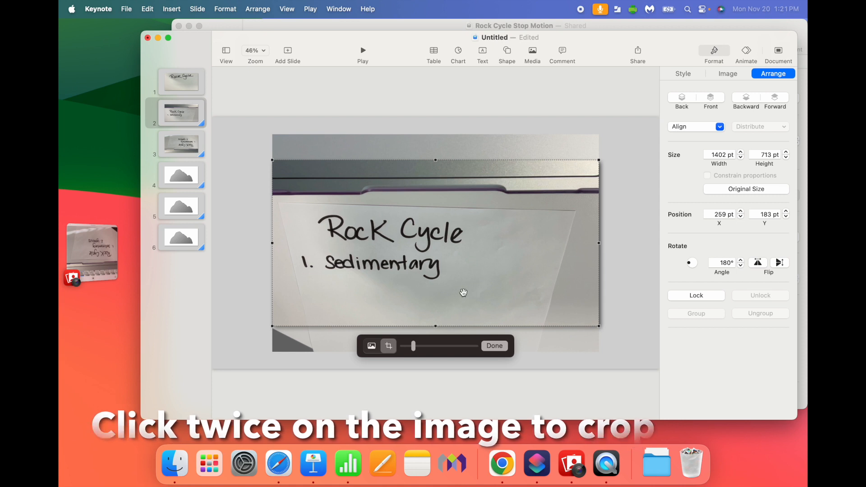
pyautogui.moveTo(414, 351); pyautogui.dragTo(436, 351)
pyautogui.moveTo(498, 286); pyautogui.dragTo(551, 253)
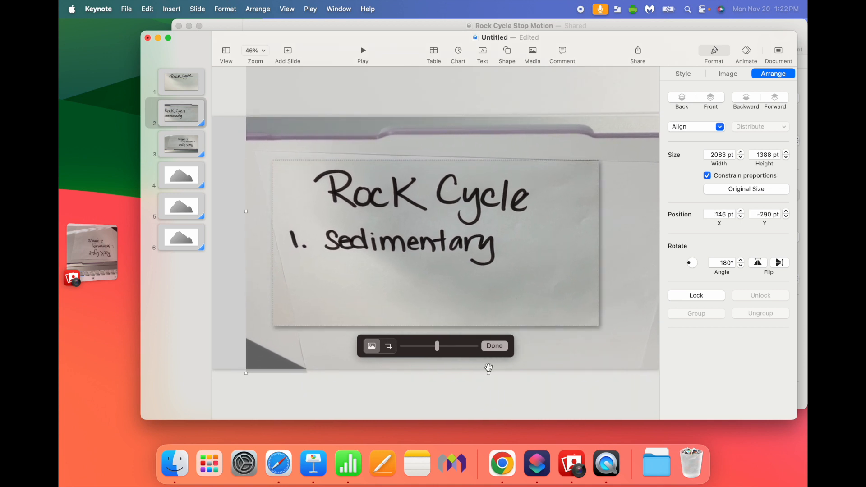
pyautogui.moveTo(436, 350); pyautogui.dragTo(427, 350)
pyautogui.click(480, 291)
pyautogui.moveTo(480, 291); pyautogui.dragTo(478, 290)
pyautogui.click(495, 346)
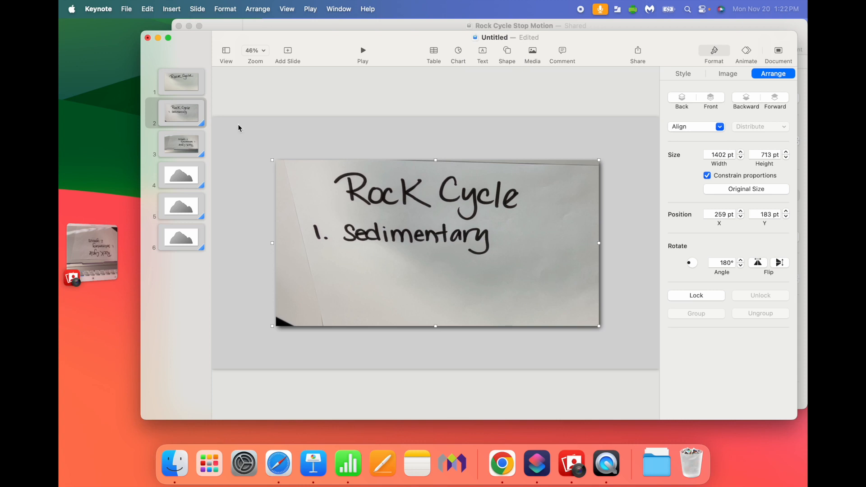
# Step: Add a Magic Move transition to slide 1
pyautogui.click(189, 90)
pyautogui.click(749, 55)
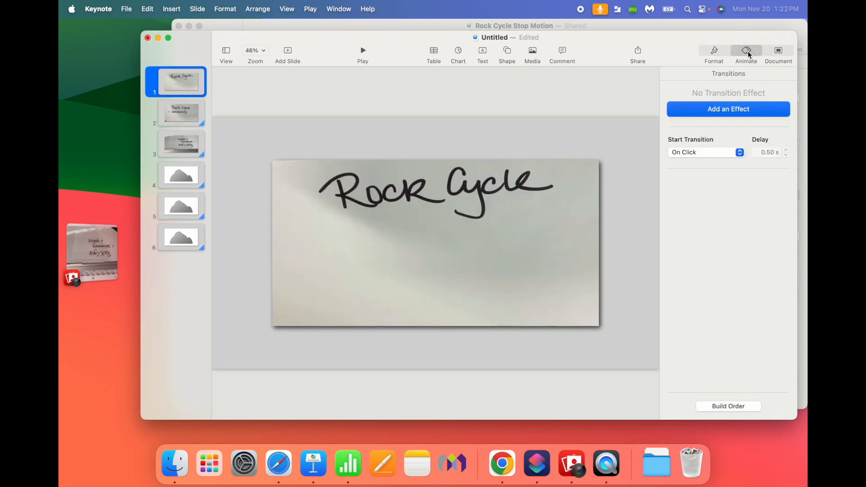
pyautogui.click(747, 112)
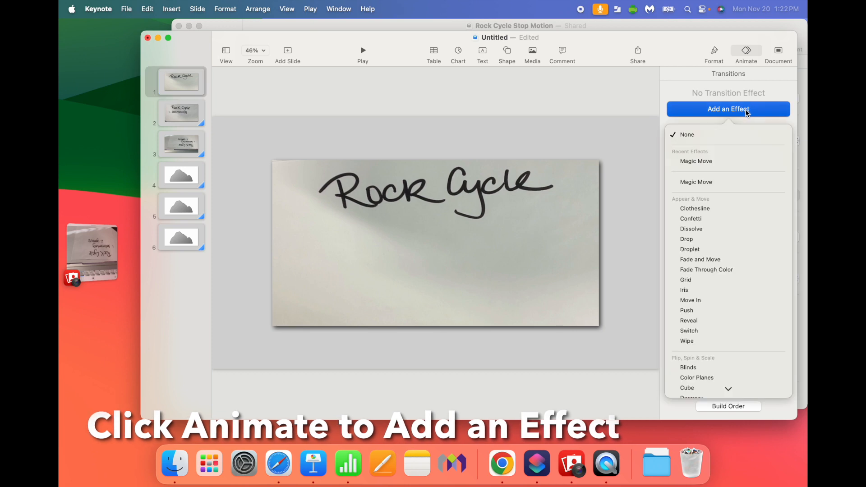
pyautogui.click(724, 162)
pyautogui.click(493, 269)
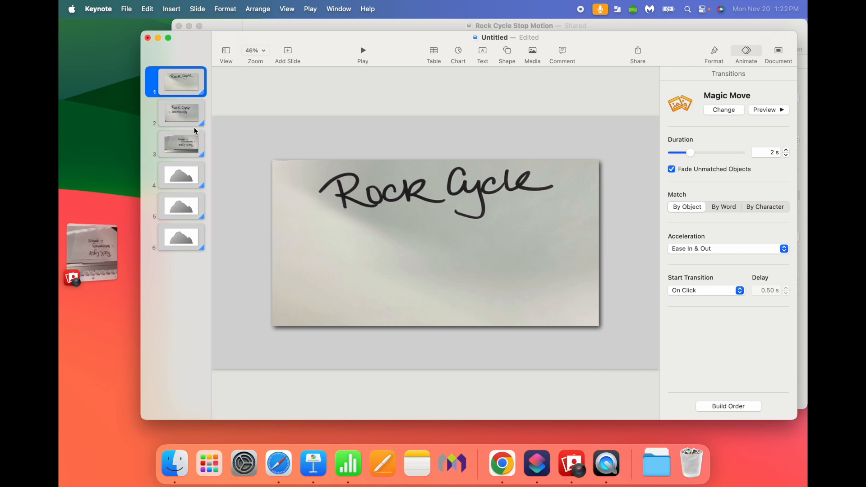
# Step: Add two blank slides directly after slide 1
pyautogui.click(287, 52)
pyautogui.click(289, 347)
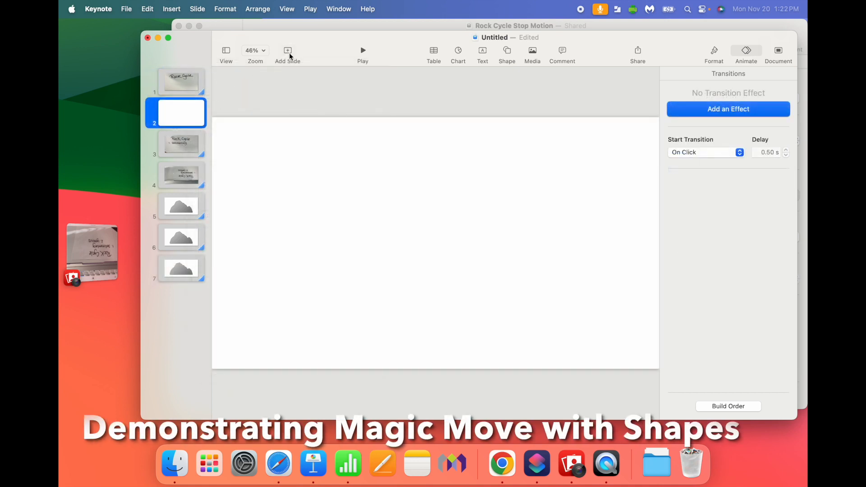
pyautogui.click(288, 52)
pyautogui.click(288, 343)
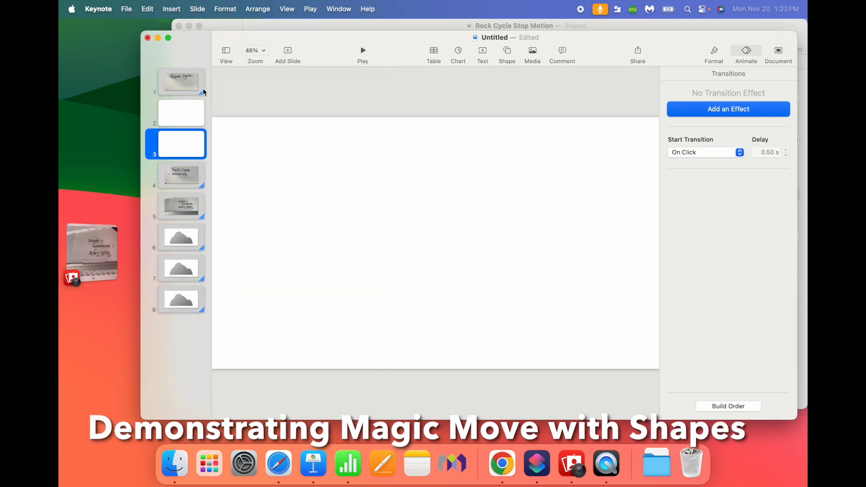
# Step: Insert the mountain-like Rock shape from a "Rock" shape search on blank slide 2 and enlarge it to cover most of the slide
pyautogui.click(193, 113)
pyautogui.click(507, 53)
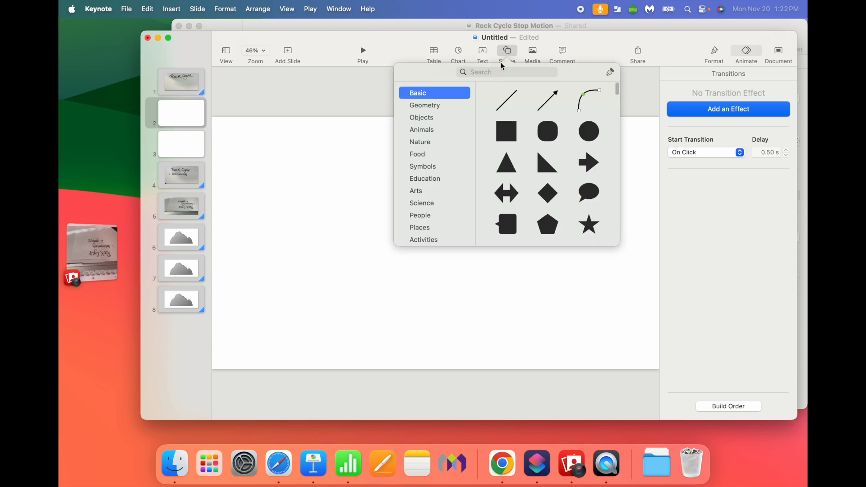
pyautogui.click(491, 72)
pyautogui.write('ck')
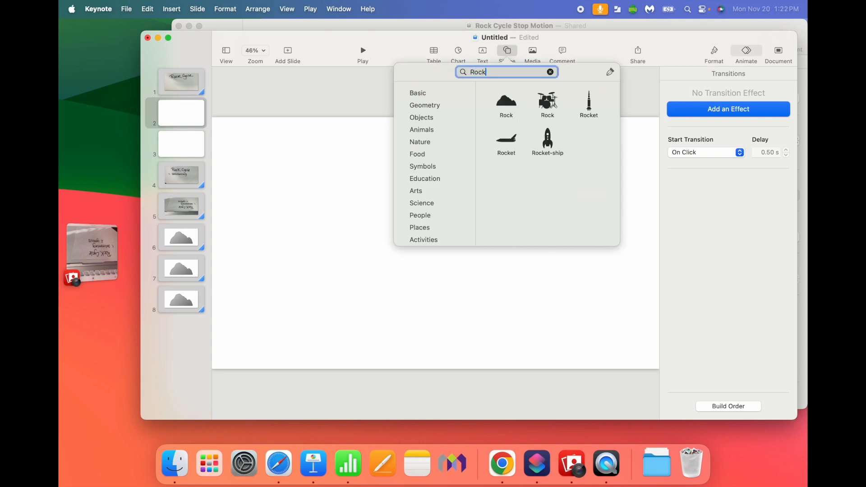
pyautogui.click(510, 102)
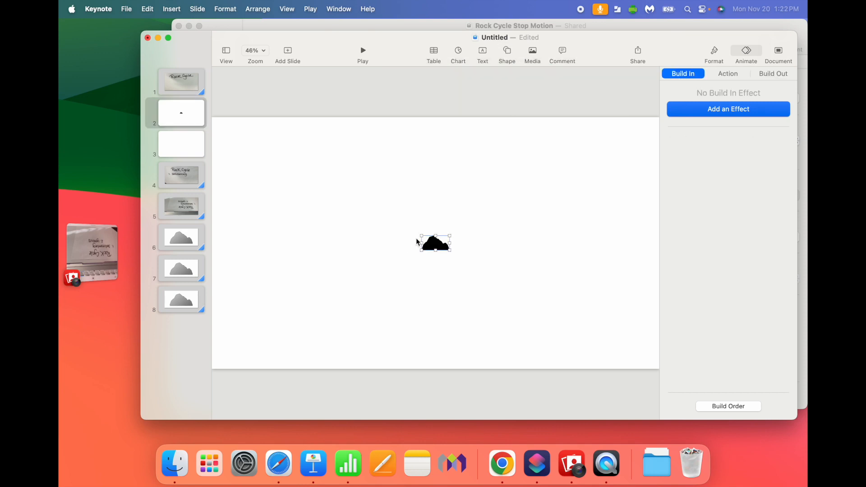
pyautogui.moveTo(420, 235); pyautogui.dragTo(224, 134)
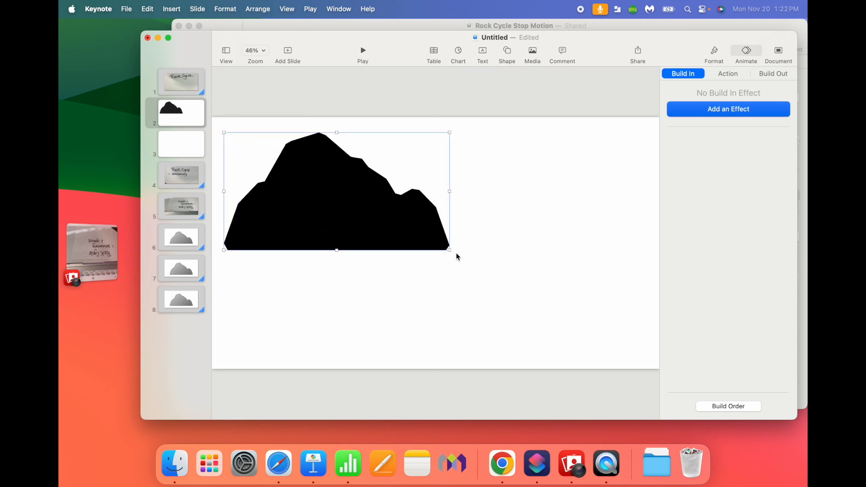
pyautogui.moveTo(449, 250); pyautogui.dragTo(555, 307)
# Step: Style the rock shape with a medium gray fill, a drop shadow and a line border, and move it lower on slide 2
pyautogui.click(714, 53)
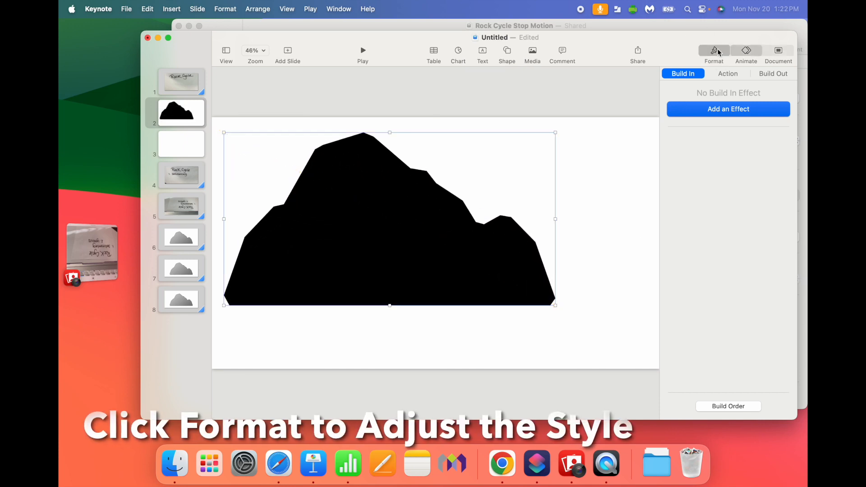
pyautogui.click(683, 74)
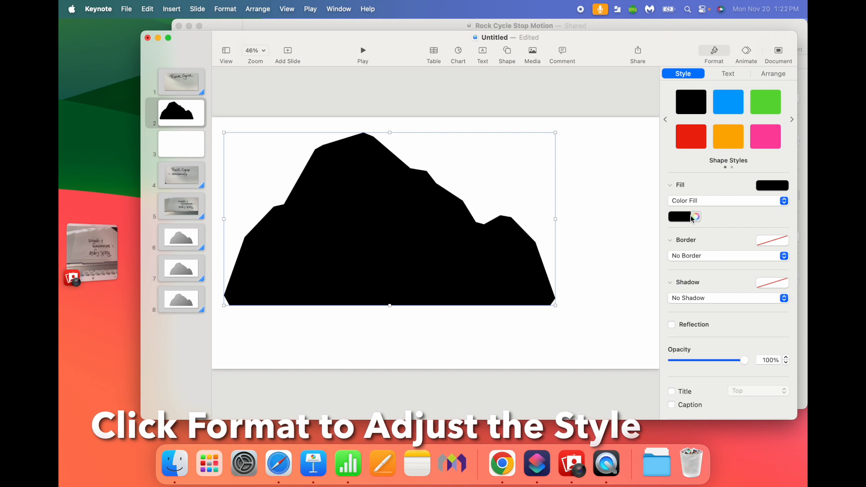
pyautogui.click(678, 218)
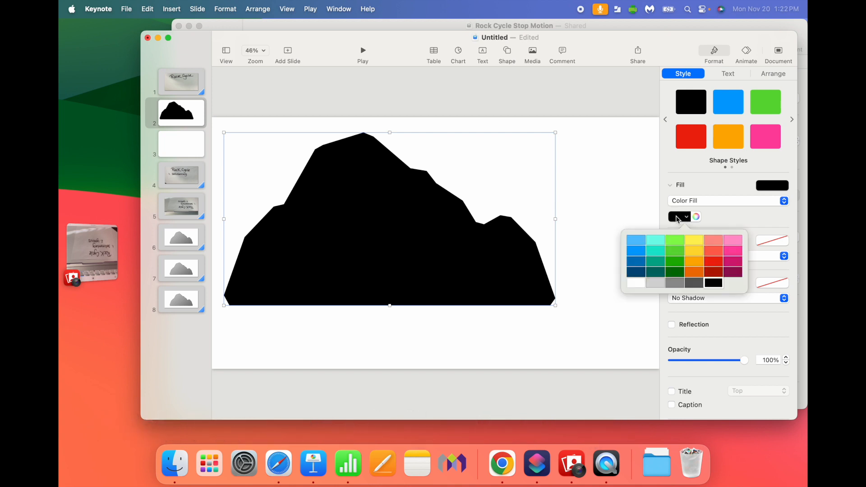
pyautogui.click(676, 285)
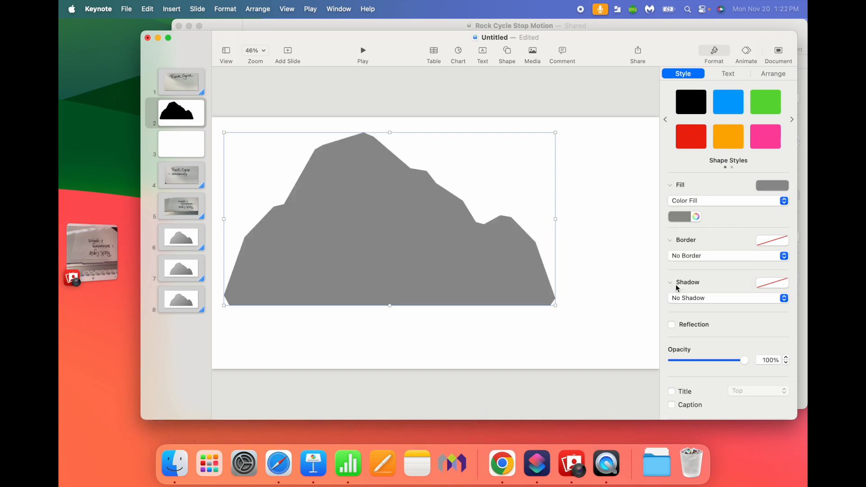
pyautogui.click(704, 298)
pyautogui.click(702, 307)
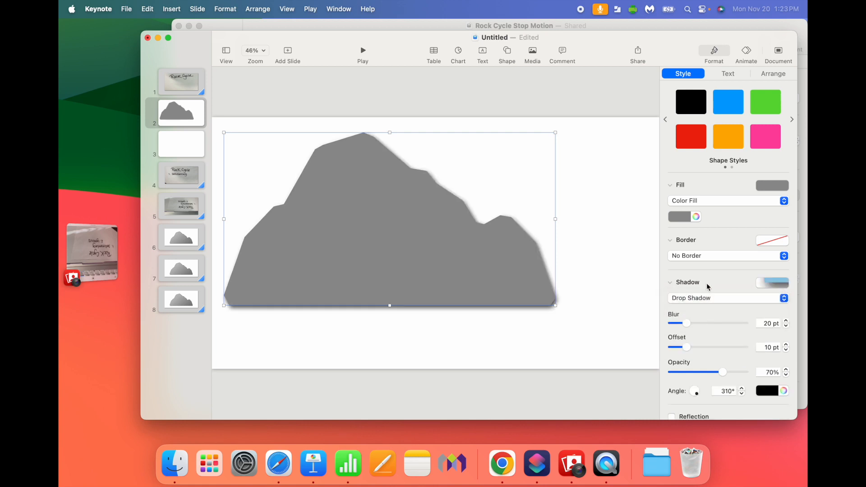
pyautogui.click(692, 256)
pyautogui.click(692, 265)
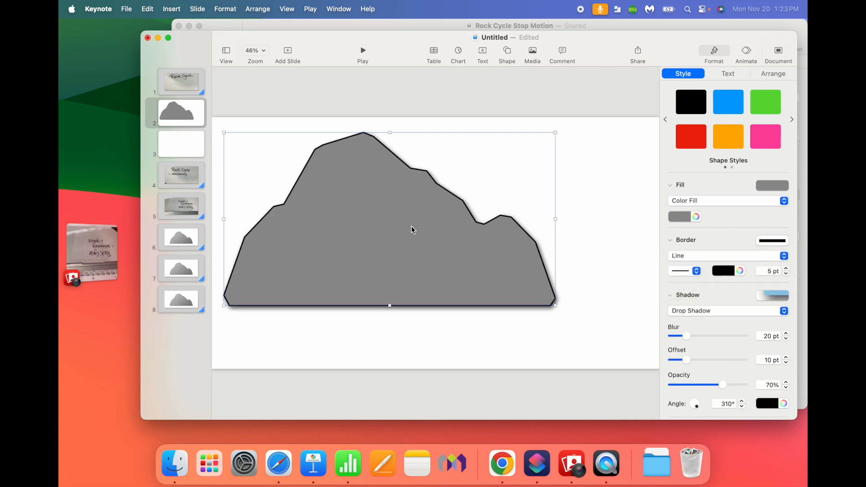
pyautogui.moveTo(421, 267); pyautogui.dragTo(383, 283)
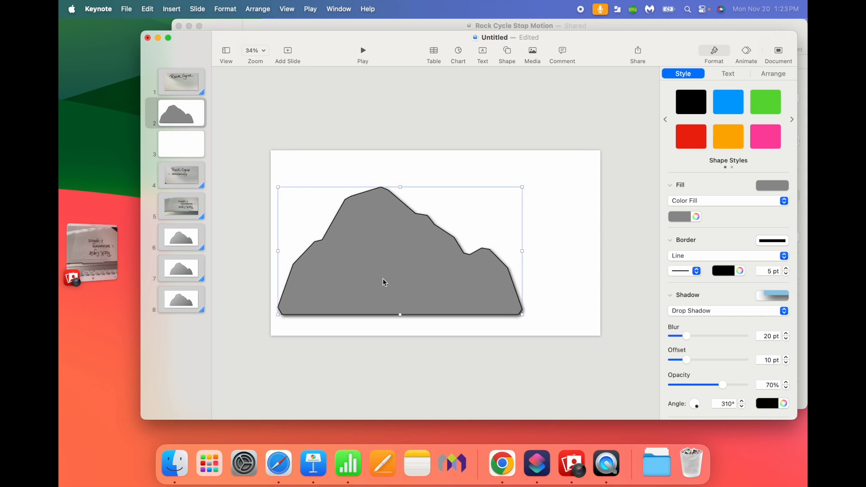
# Step: Paste a copy of the rock onto blank slide 3, shrink it and place it in the slide's lower-right corner
pyautogui.click(199, 146)
pyautogui.press('super+v')
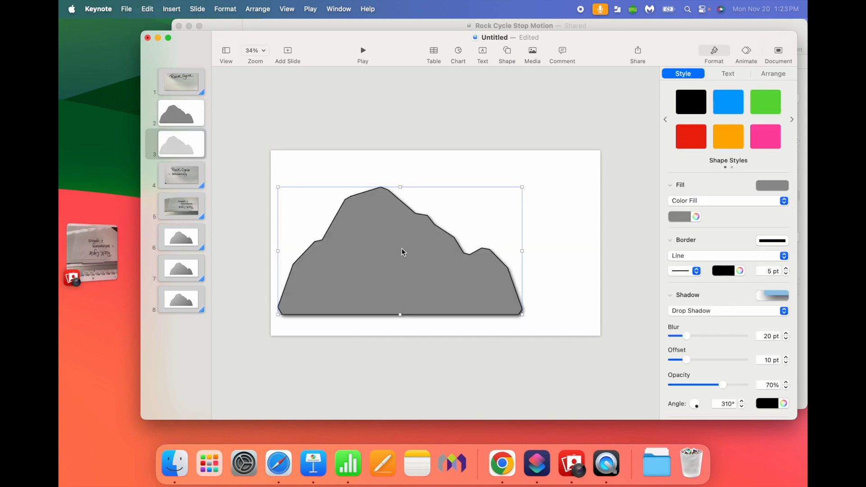
pyautogui.moveTo(277, 187); pyautogui.dragTo(469, 287)
pyautogui.moveTo(505, 310); pyautogui.dragTo(572, 323)
pyautogui.click(529, 249)
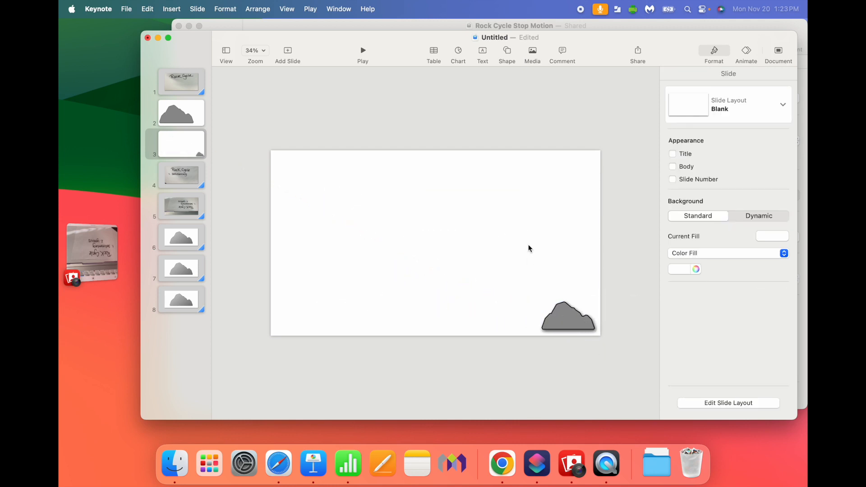
# Step: Add a Magic Move transition to slide 2 with the large rock and preview it
pyautogui.click(196, 113)
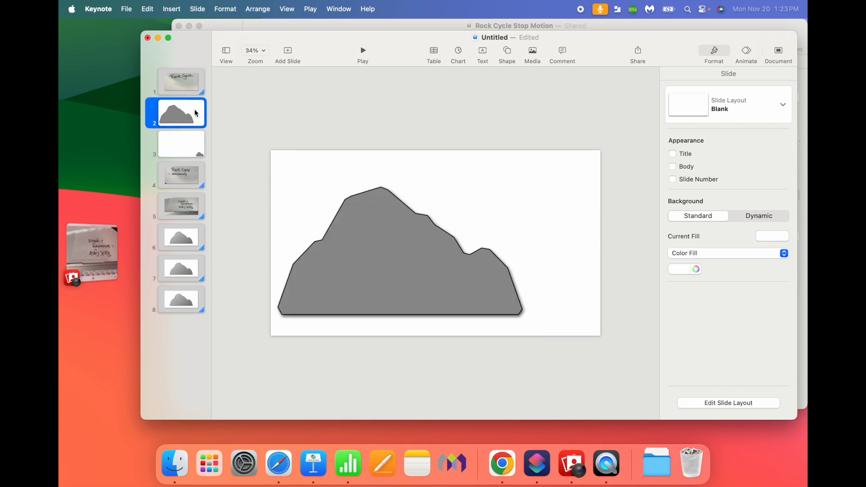
pyautogui.click(746, 53)
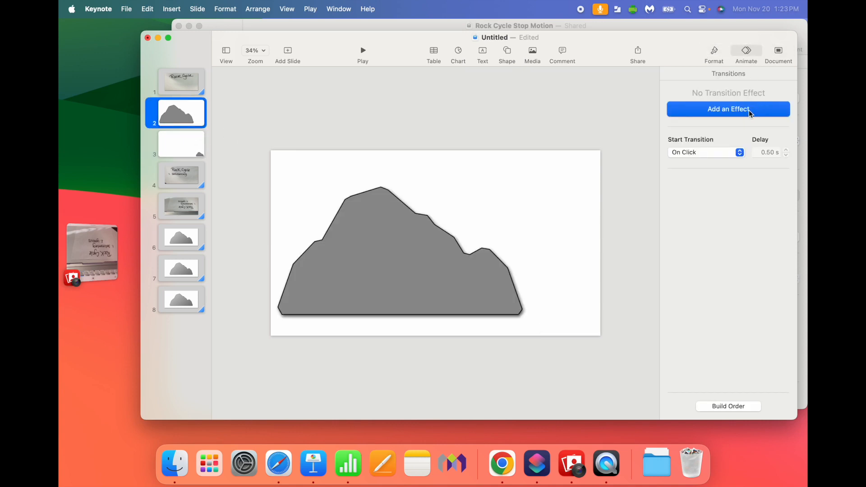
pyautogui.click(750, 112)
pyautogui.click(715, 161)
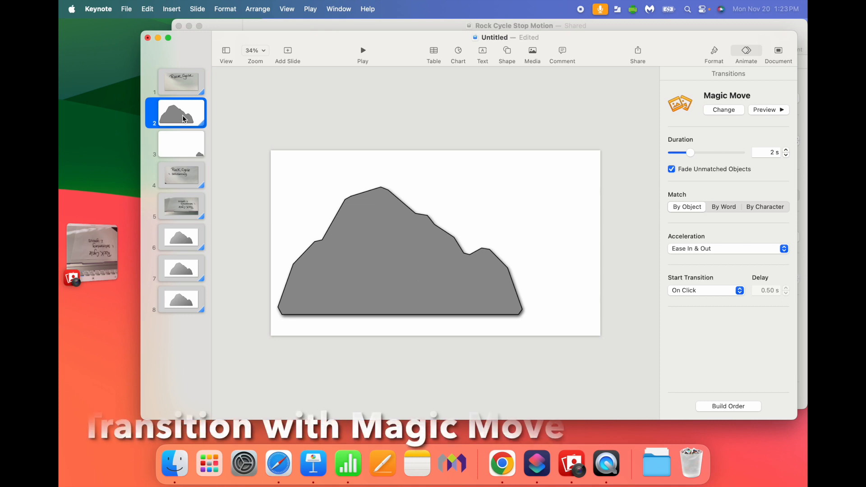
pyautogui.click(770, 113)
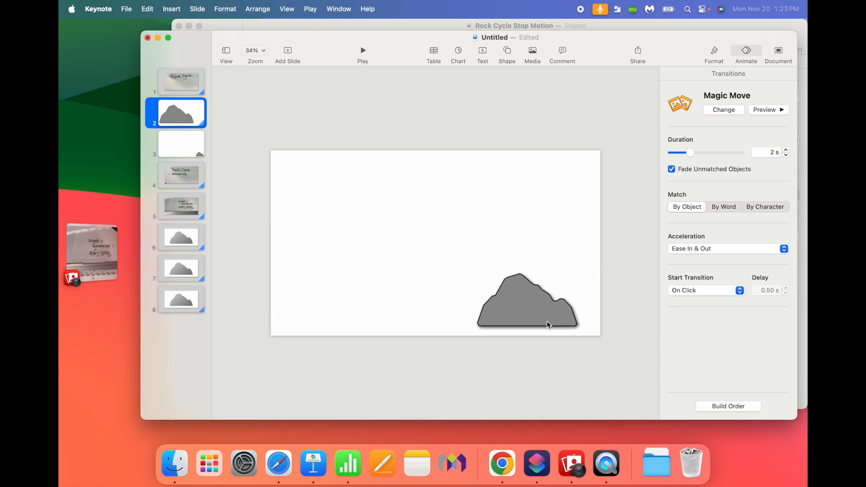
# Step: Add a Magic Move transition to slide 3 with the small rock
pyautogui.click(187, 148)
pyautogui.click(735, 114)
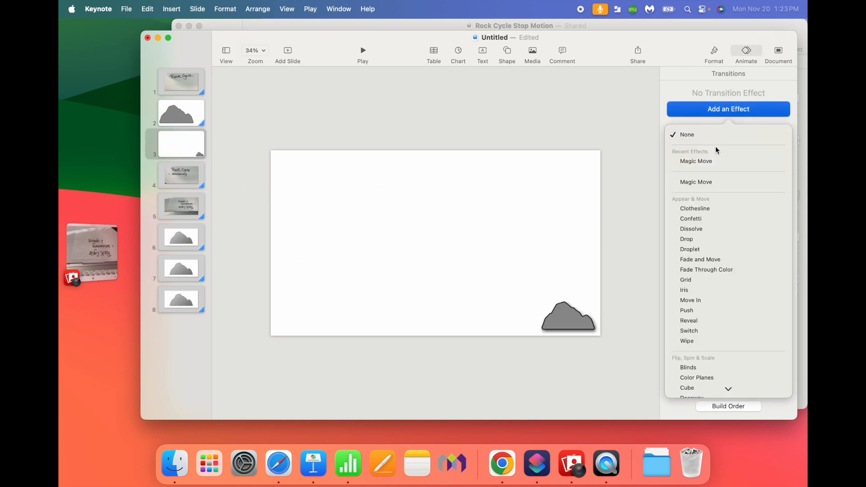
pyautogui.click(712, 161)
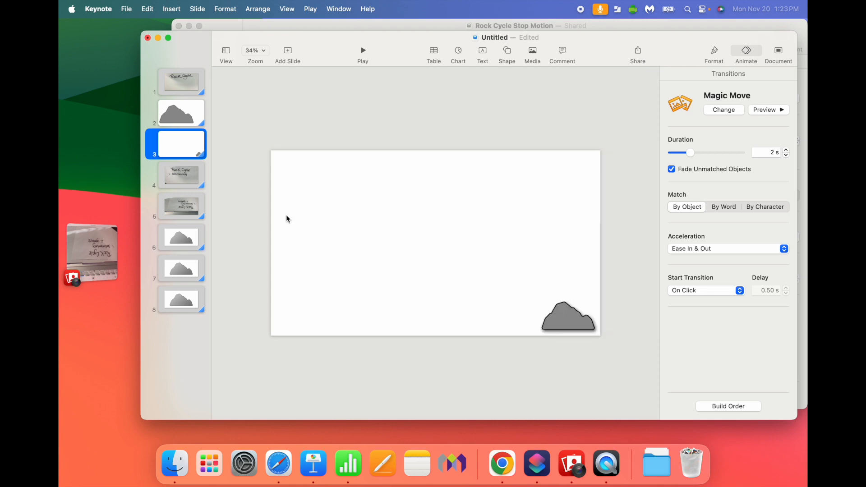
# Step: Open the export format options for the presentation, including Movie and Animated GIF
pyautogui.click(166, 182)
pyautogui.click(167, 109)
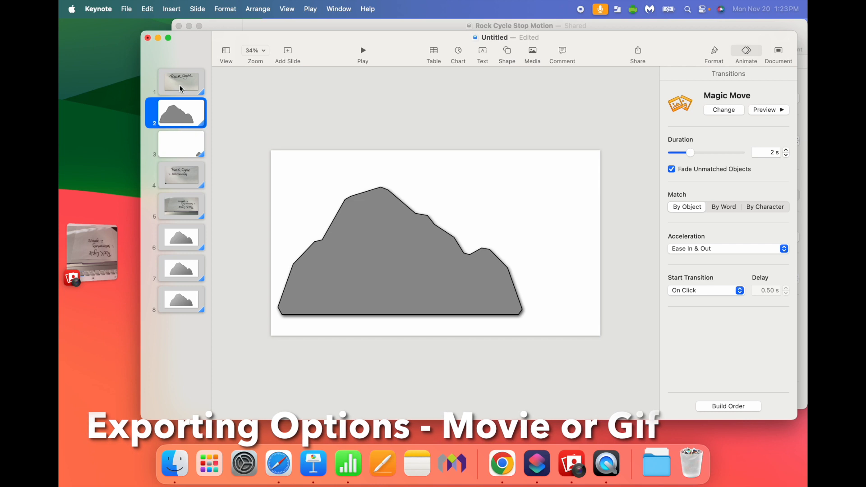
pyautogui.click(126, 8)
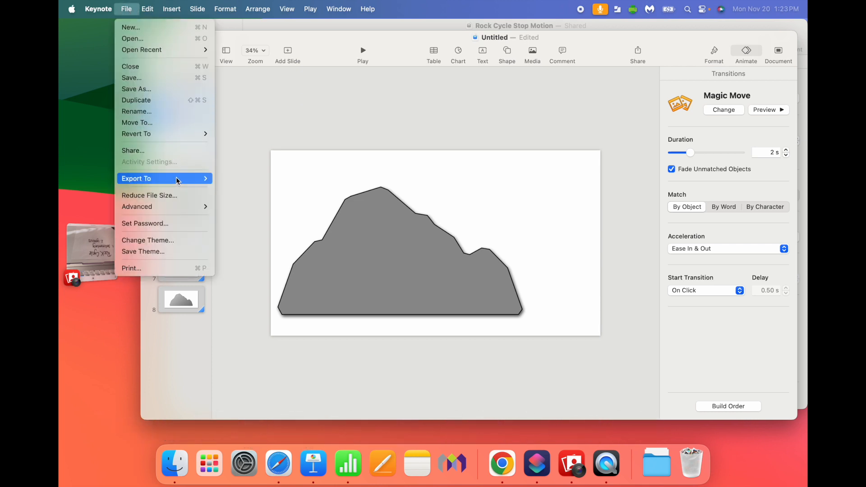
pyautogui.moveTo(175, 179)
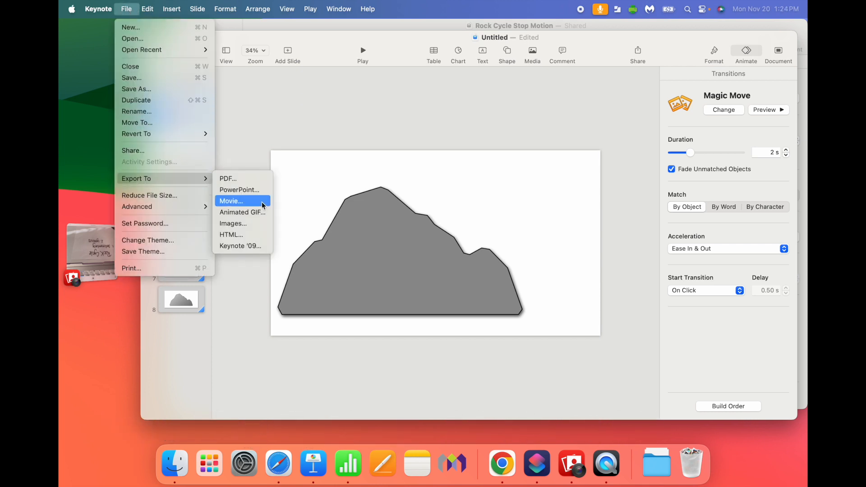